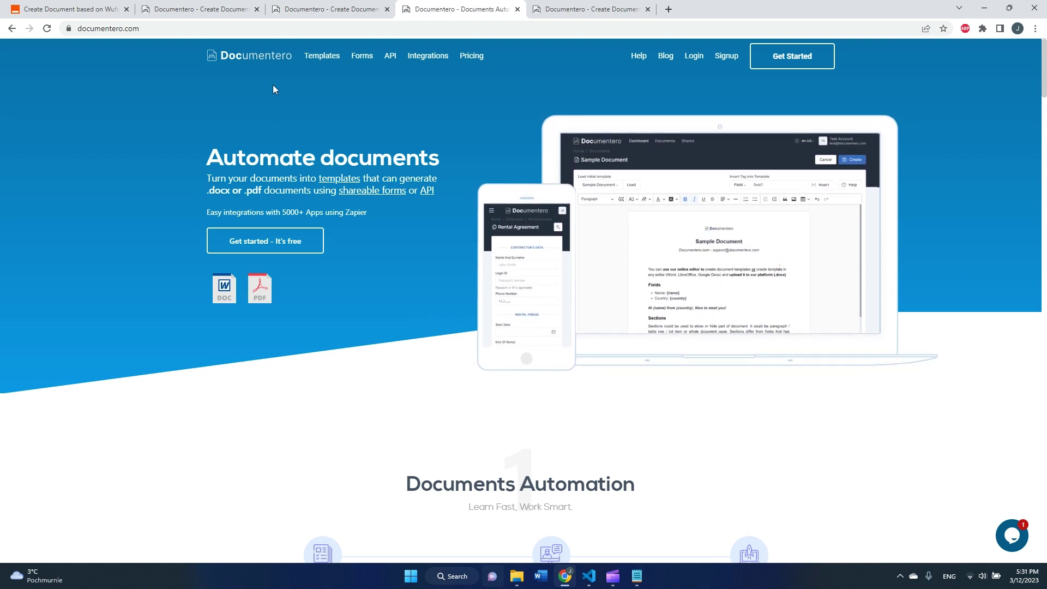
- Switch to the Documentero admin tab showing the empty Document Templates page
{"action": "left_click", "coordinate": [367, 17]}
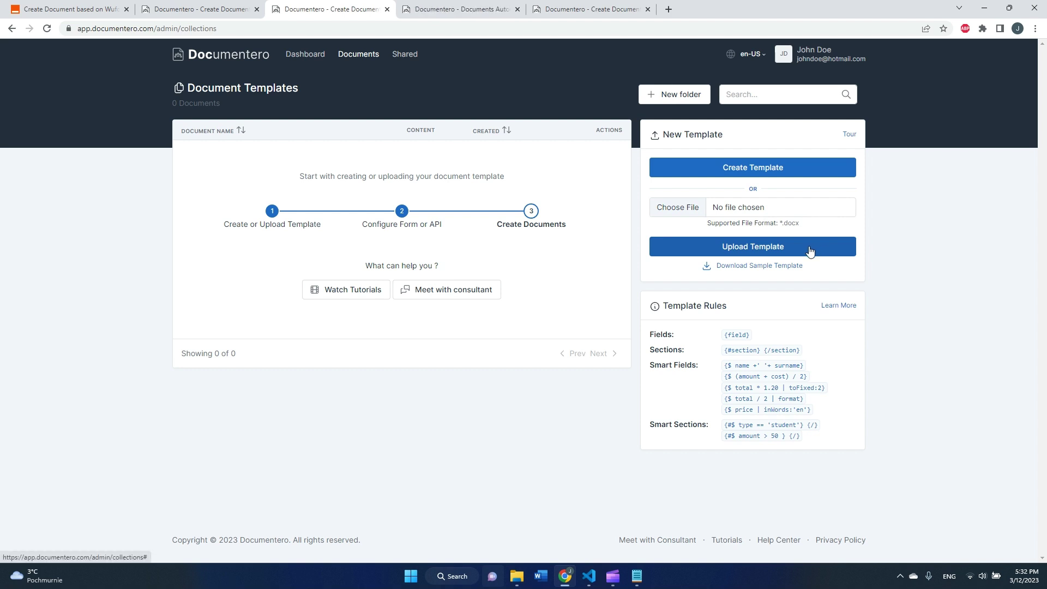
- Start a new template and load the Rental Agreement starter into the editor
{"action": "left_click", "coordinate": [784, 177]}
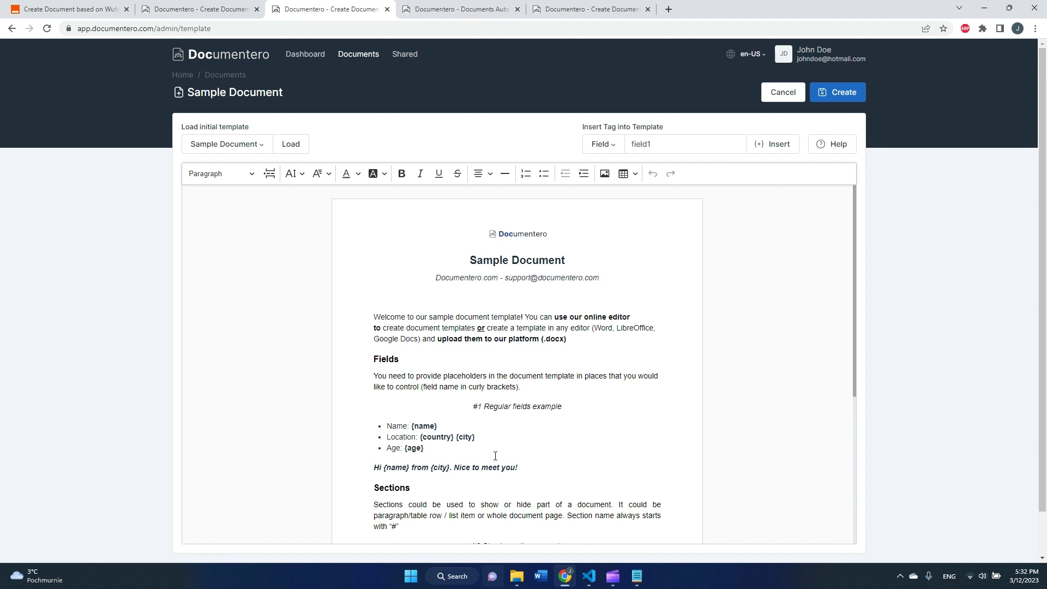
{"action": "scroll", "coordinate": [496, 455], "scroll_direction": "down", "scroll_amount": 1}
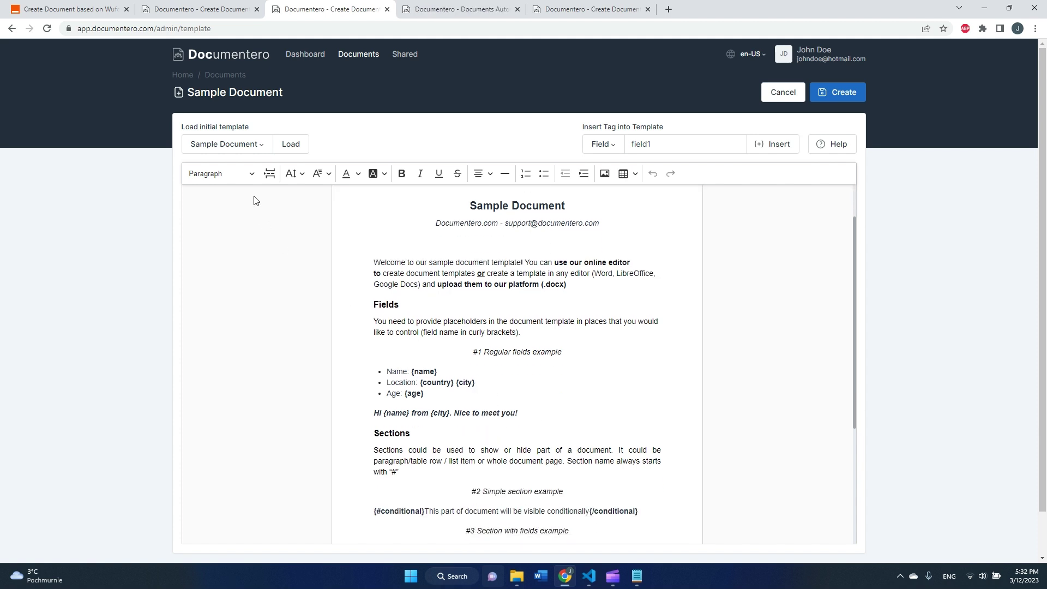
{"action": "left_click", "coordinate": [231, 145]}
{"action": "left_click", "coordinate": [238, 191]}
{"action": "left_click", "coordinate": [289, 144]}
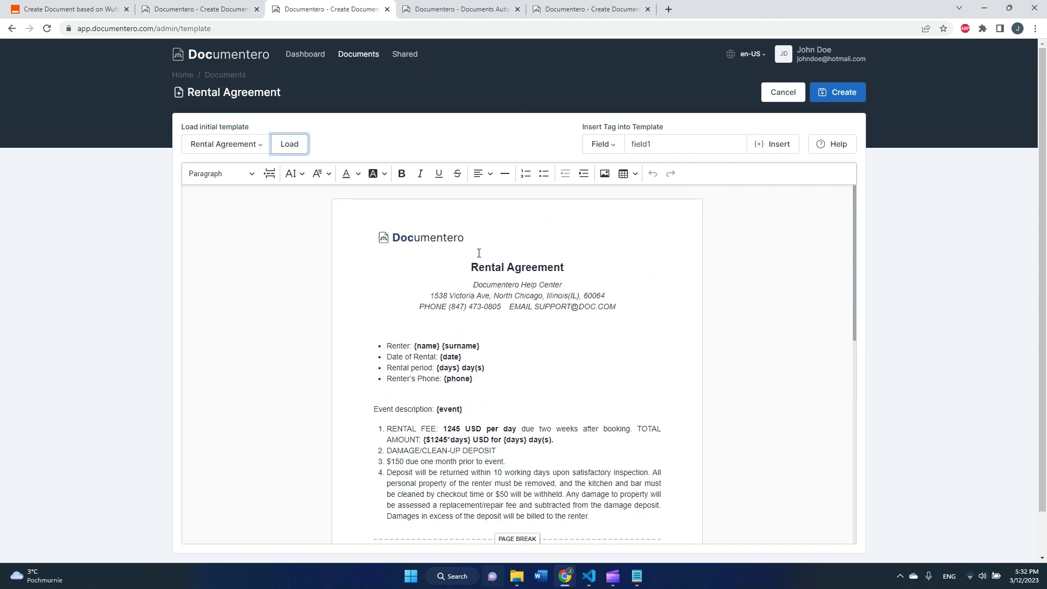
- Delete {surname} from the Renter line and put the caret after {date}
{"action": "left_click_drag", "start_coordinate": [473, 266], "coordinate": [526, 472]}
{"action": "left_click", "coordinate": [525, 473]}
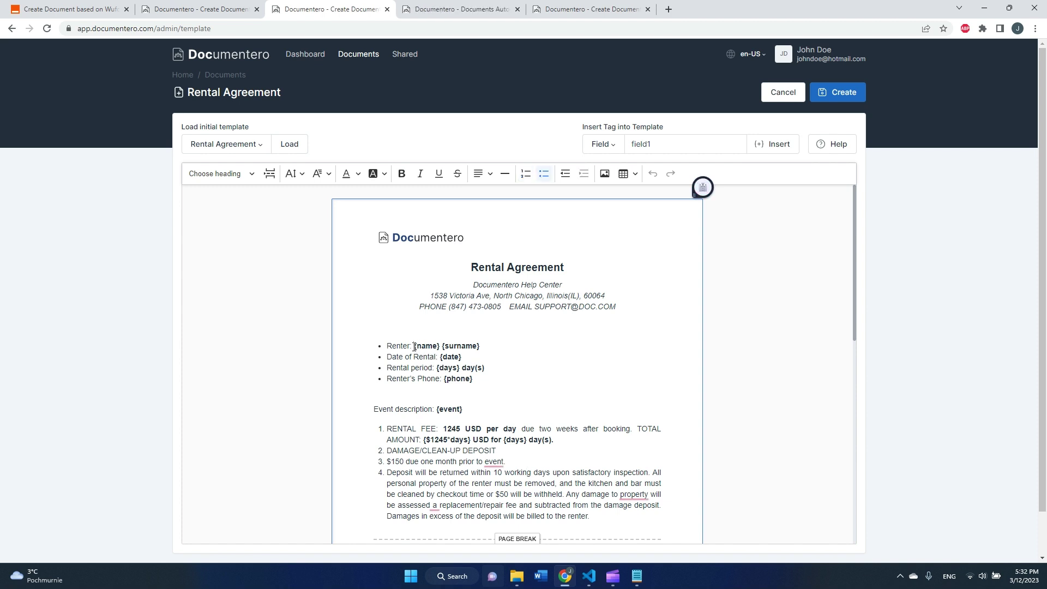
{"action": "left_click_drag", "start_coordinate": [415, 348], "coordinate": [440, 348]}
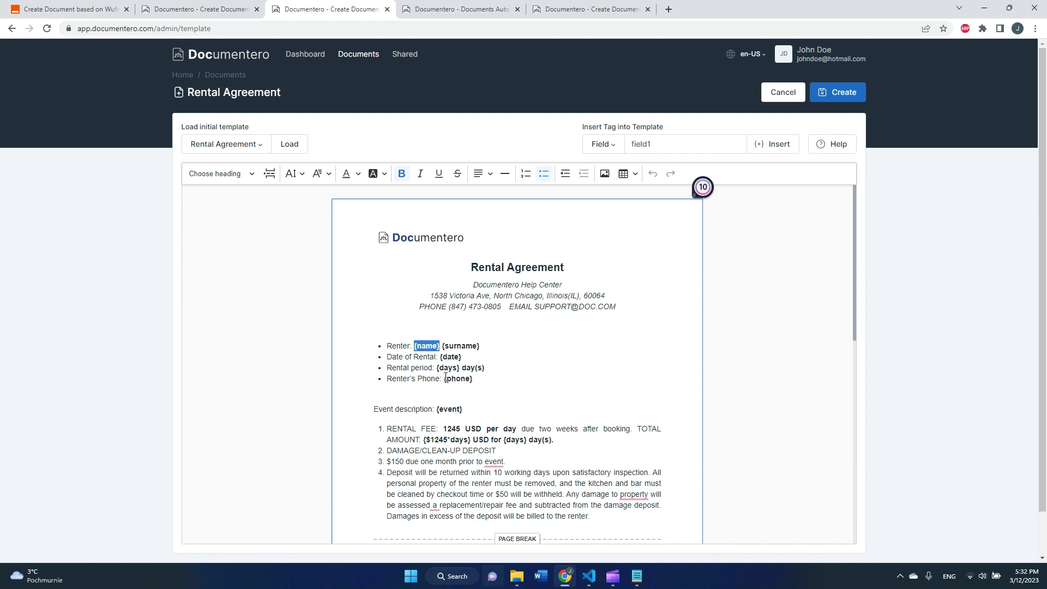
{"action": "left_click", "coordinate": [498, 357]}
{"action": "left_click_drag", "start_coordinate": [480, 345], "coordinate": [441, 345]}
{"action": "key", "text": "BackSpace"}
{"action": "left_click", "coordinate": [502, 367]}
{"action": "type", "text": "{p"}
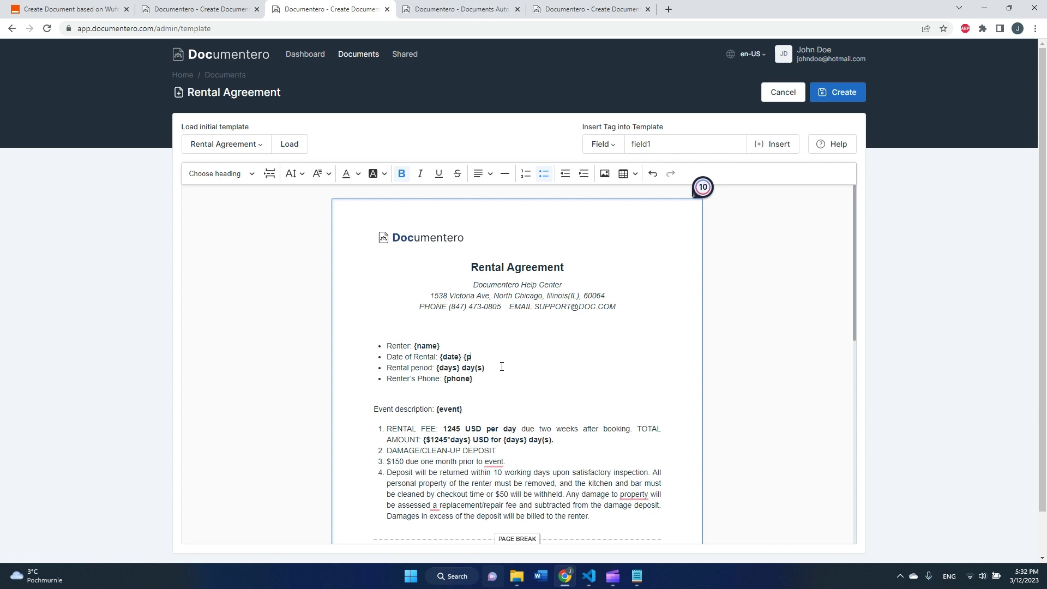
{"action": "type", "text": "hone"}
- Reload the Sample Document starter and save it as the 'Sample Document' template
{"action": "left_click", "coordinate": [237, 146]}
{"action": "left_click", "coordinate": [235, 168]}
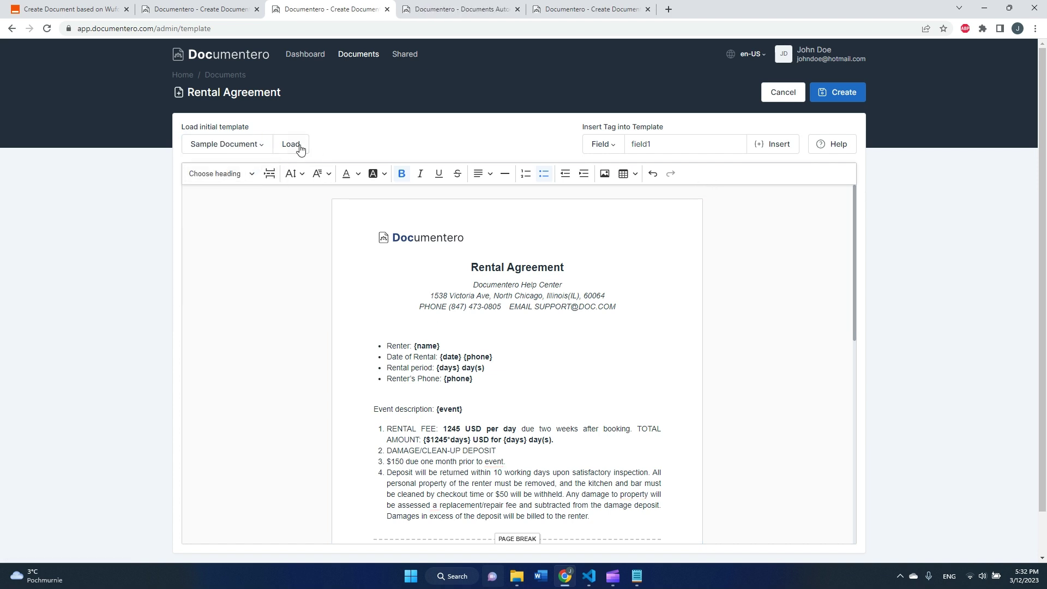
{"action": "left_click", "coordinate": [296, 145]}
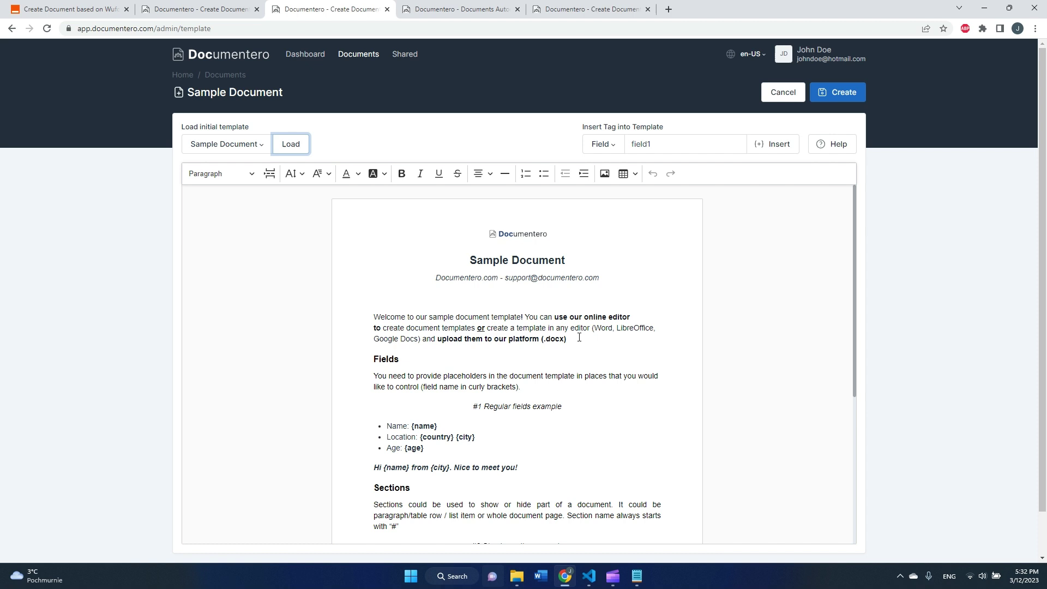
{"action": "left_click", "coordinate": [849, 91]}
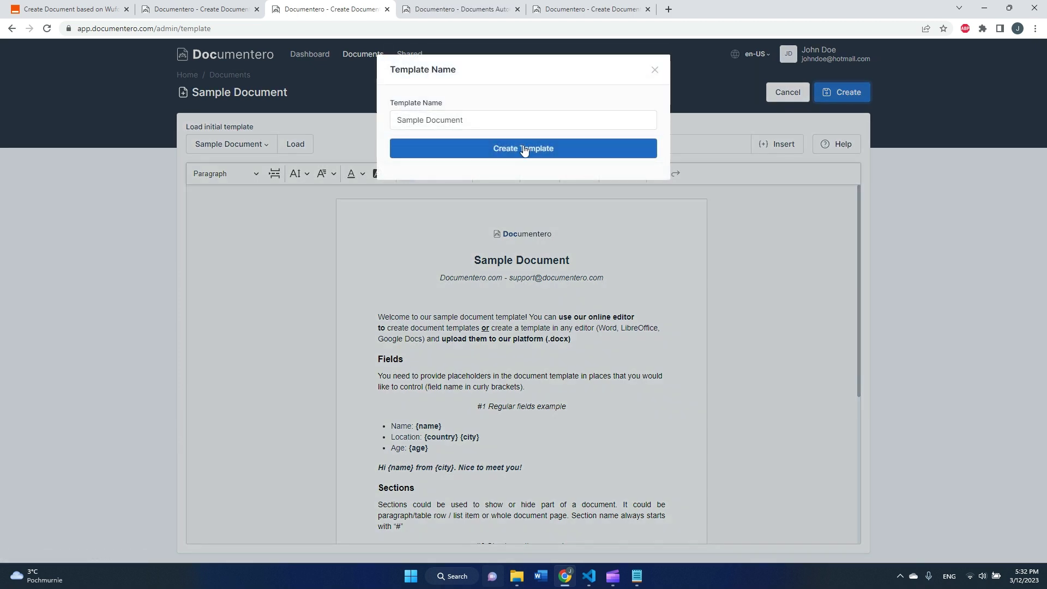
{"action": "left_click", "coordinate": [503, 148]}
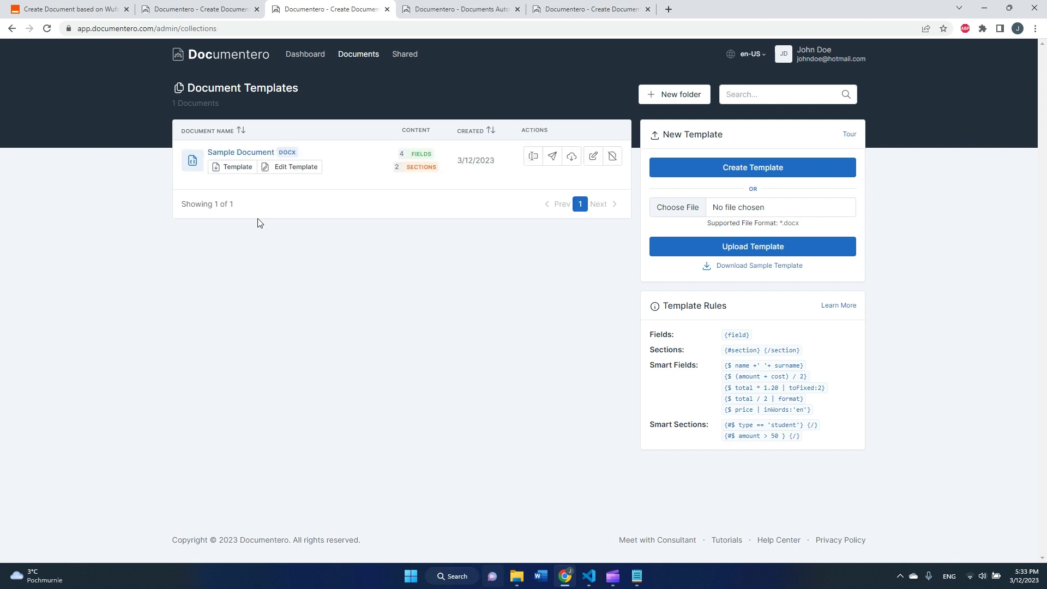
- Open the Sample Document template's overview from the templates list
{"action": "left_click", "coordinate": [244, 153]}
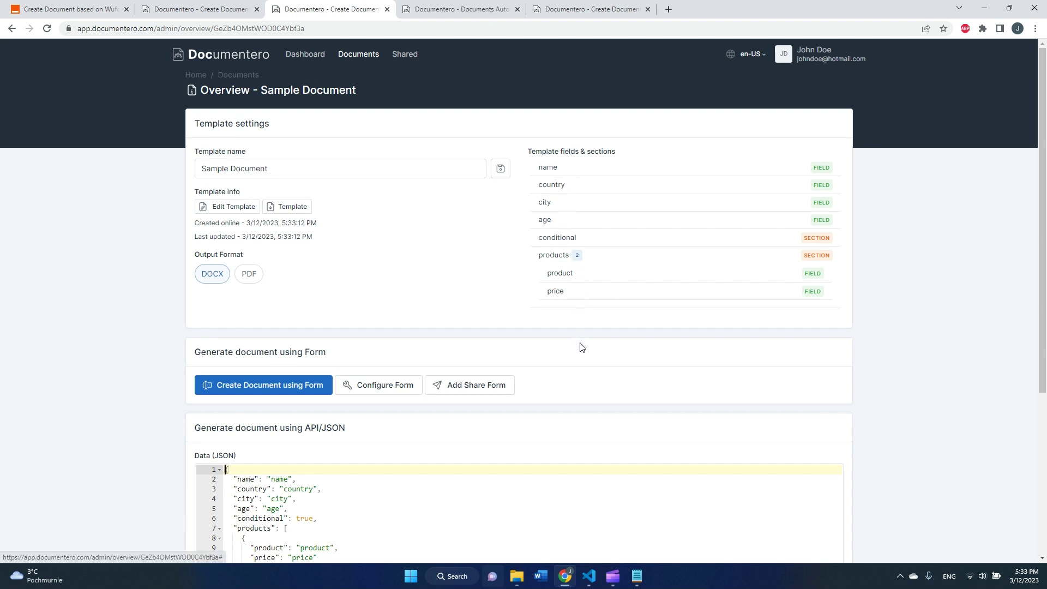
{"action": "scroll", "coordinate": [572, 362], "scroll_direction": "down", "scroll_amount": 1}
{"action": "scroll", "coordinate": [567, 365], "scroll_direction": "down", "scroll_amount": 1}
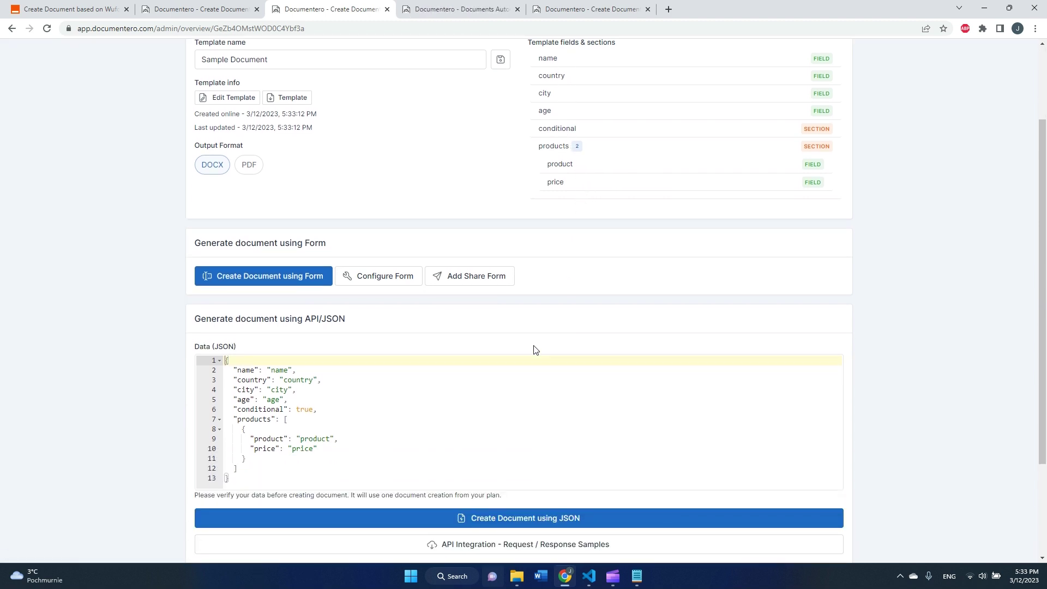
- Fill the JSON name, country, city and age values with Alice, Australia, Sidney and 26
{"action": "left_click", "coordinate": [407, 286]}
{"action": "double_click", "coordinate": [280, 371]}
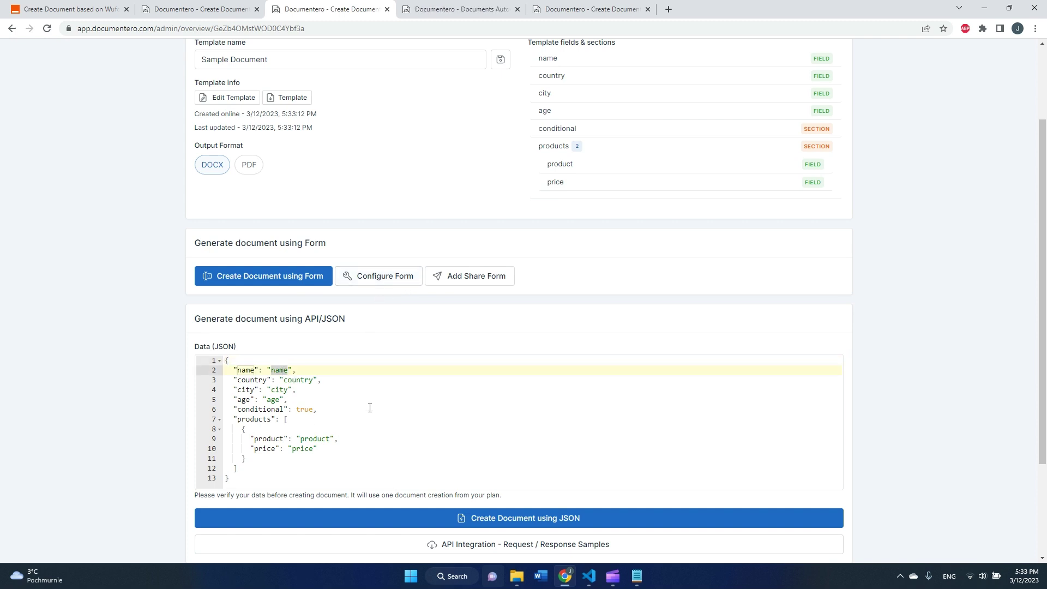
{"action": "type", "text": "Alice"}
{"action": "left_click", "coordinate": [294, 379]}
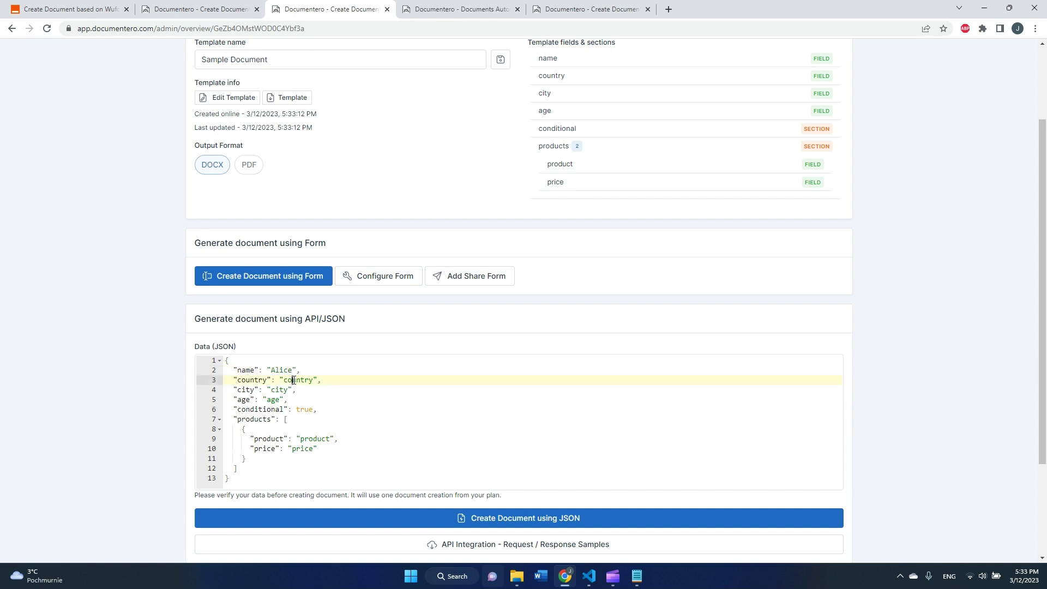
{"action": "double_click", "coordinate": [296, 380]}
{"action": "type", "text": "B"}
{"action": "key", "text": "BackSpace"}
{"action": "key", "text": "BackSpace"}
{"action": "type", "text": "stral"}
{"action": "double_click", "coordinate": [281, 390]}
{"action": "type", "text": "Sid"}
{"action": "double_click", "coordinate": [271, 399]}
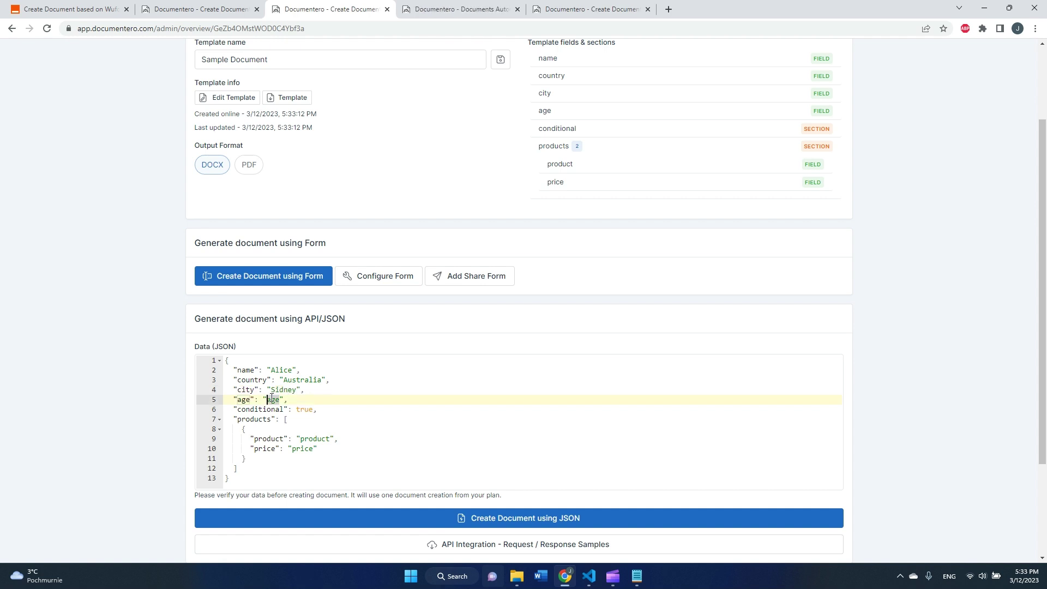
{"action": "type", "text": "28"}
- Duplicate the product object in the JSON and remove the copy's extra indentation
{"action": "left_click", "coordinate": [288, 439]}
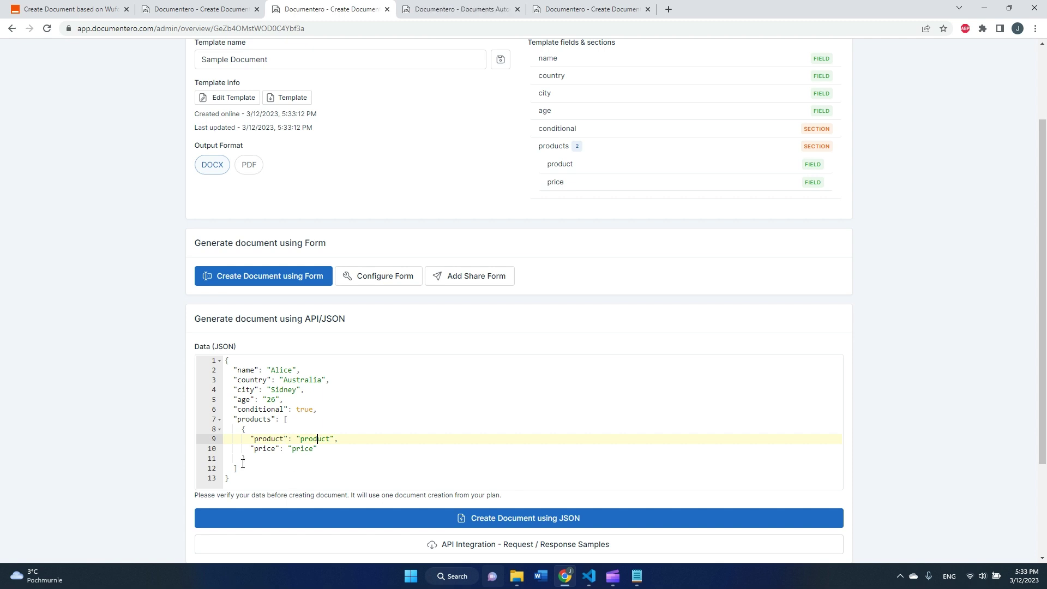
{"action": "left_click_drag", "start_coordinate": [269, 458], "coordinate": [148, 439]}
{"action": "key", "text": "ctrl+c"}
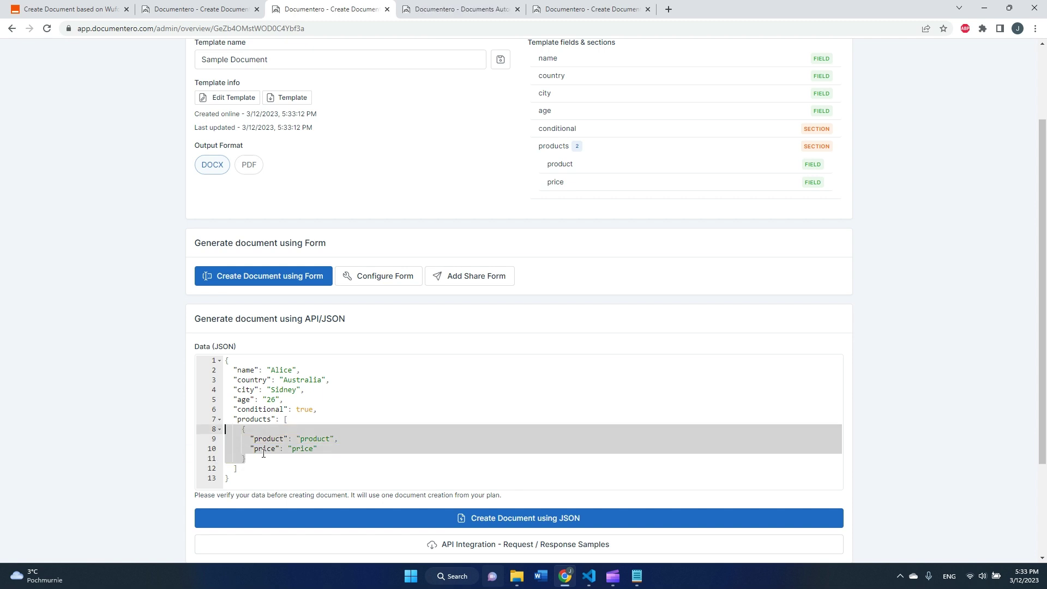
{"action": "left_click", "coordinate": [259, 457]}
{"action": "type", "text": ","}
{"action": "key", "text": "ctrl+v"}
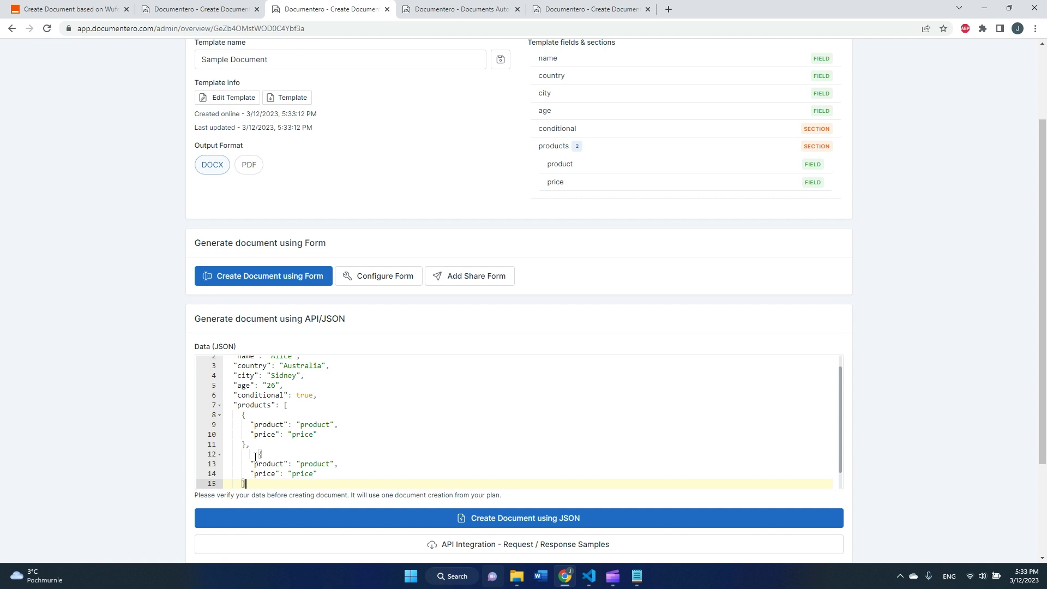
{"action": "left_click_drag", "start_coordinate": [259, 454], "coordinate": [241, 456]}
{"action": "key", "text": "BackSpace"}
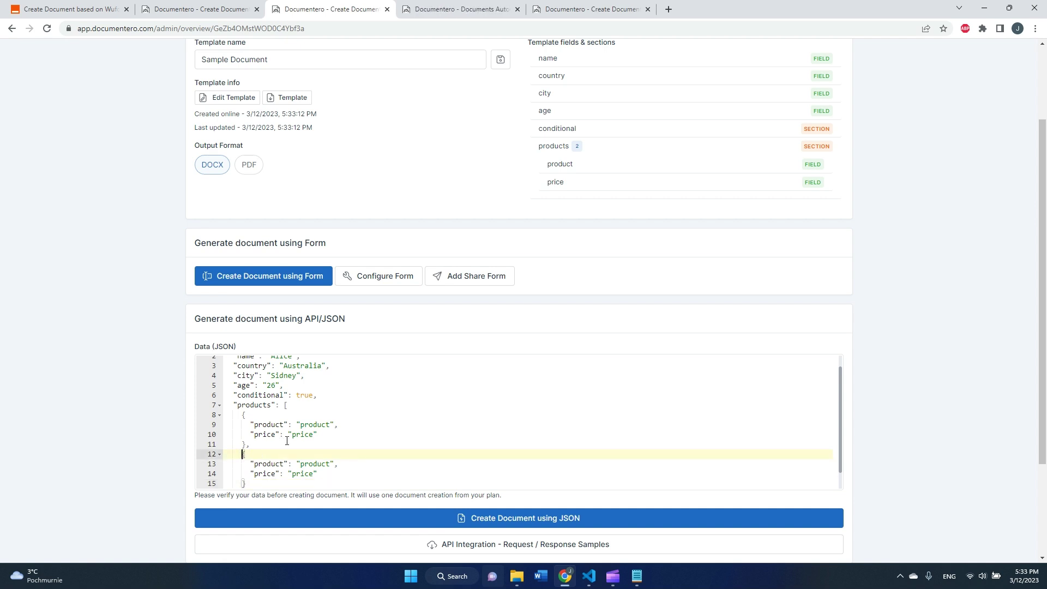
- Set the products to Phone priced 25 and Tablet priced 40, then generate
{"action": "double_click", "coordinate": [314, 424]}
{"action": "type", "text": "Phone"}
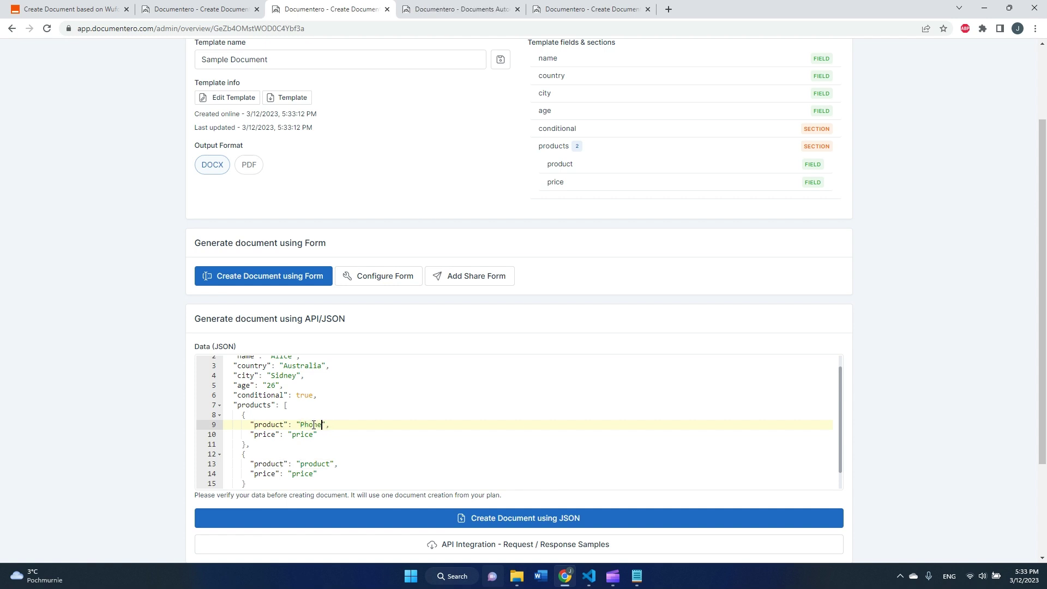
{"action": "double_click", "coordinate": [303, 434]}
{"action": "type", "text": "25"}
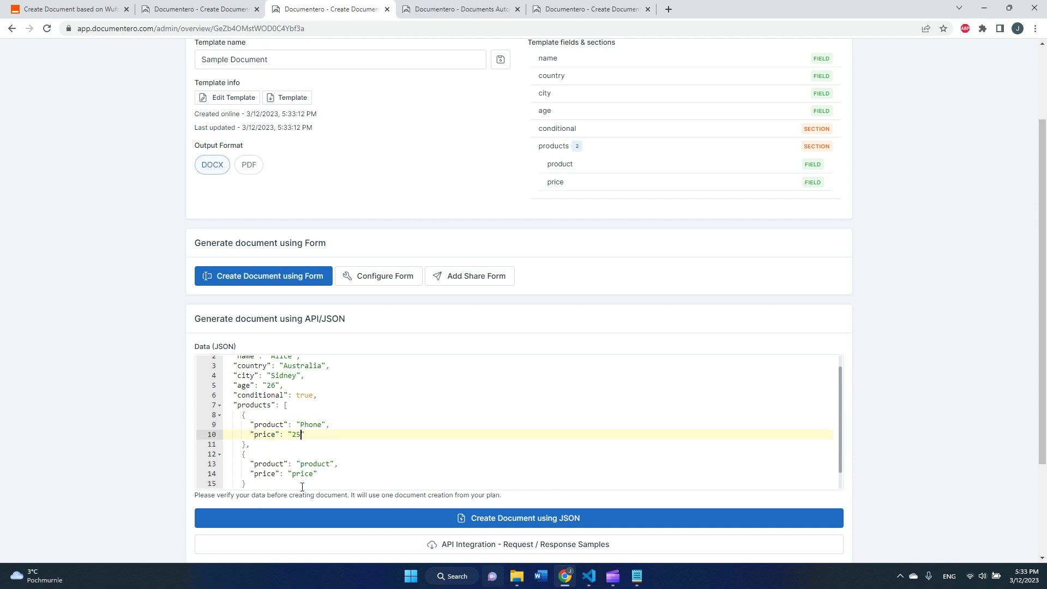
{"action": "left_click", "coordinate": [318, 463]}
{"action": "double_click", "coordinate": [318, 463]}
{"action": "type", "text": "Table"}
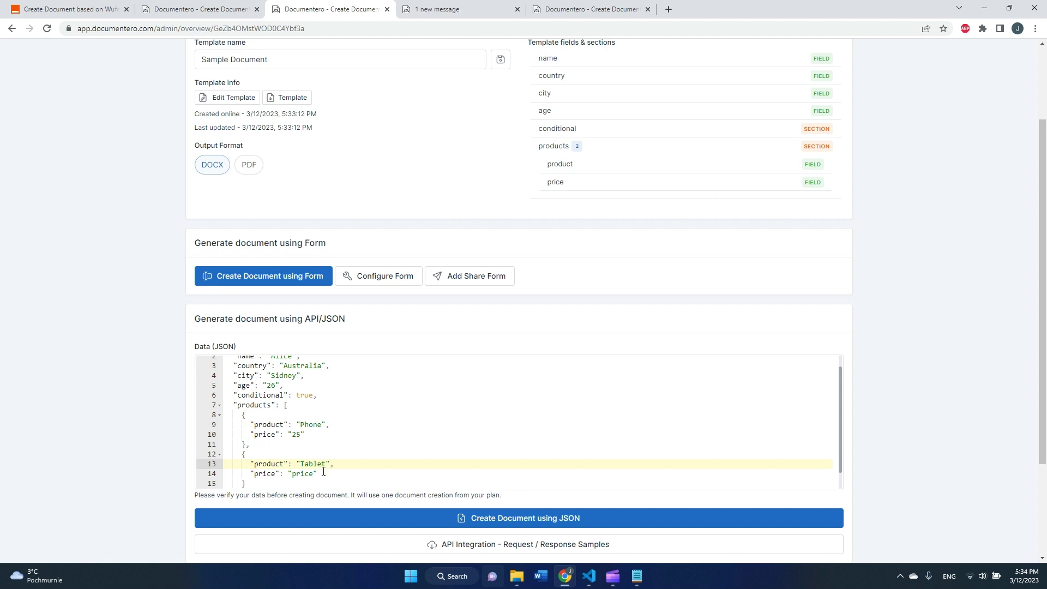
{"action": "double_click", "coordinate": [304, 474]}
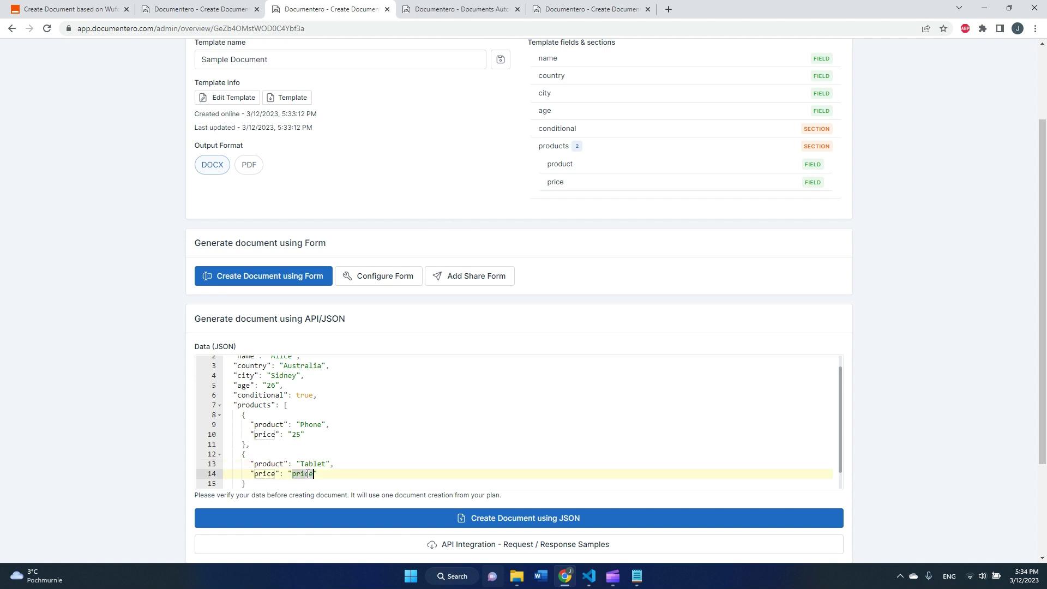
{"action": "type", "text": "40"}
{"action": "left_click", "coordinate": [507, 518]}
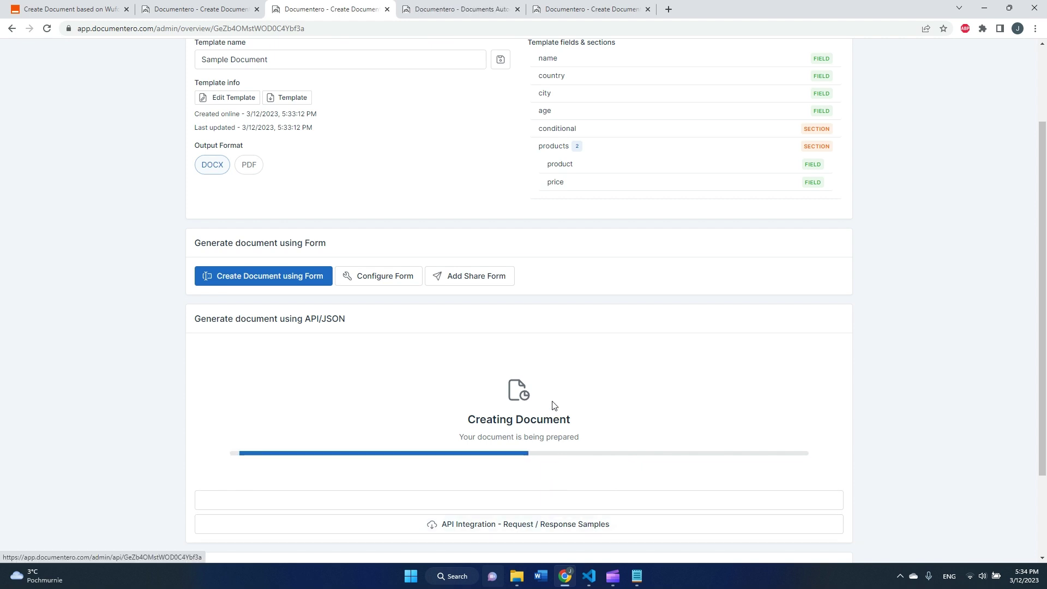
{"action": "scroll", "coordinate": [549, 469], "scroll_direction": "down", "scroll_amount": 1}
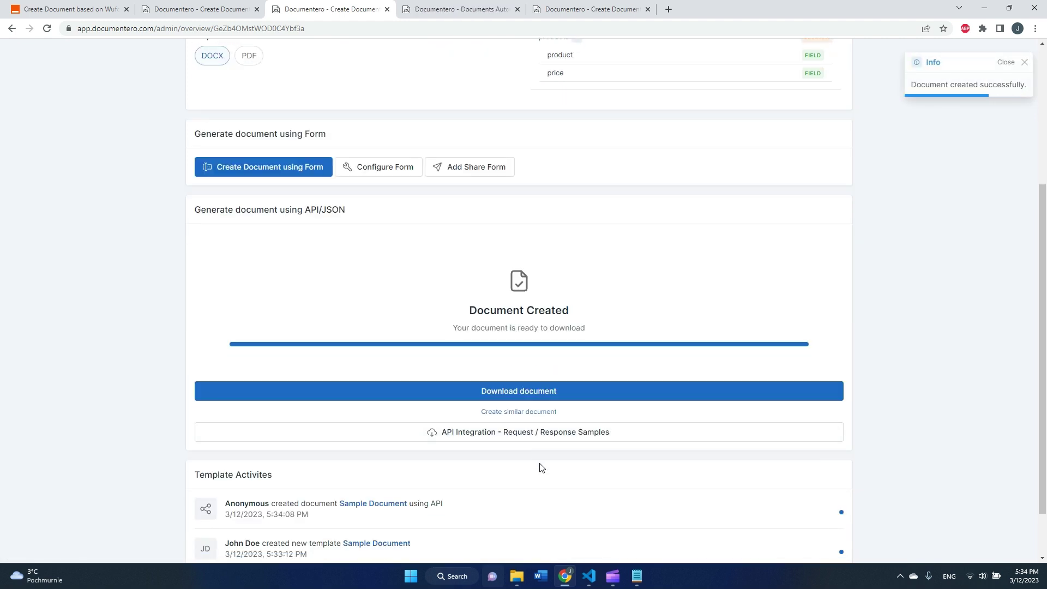
- Download the generated DOCX document and open it in Word
{"action": "left_click", "coordinate": [532, 393]}
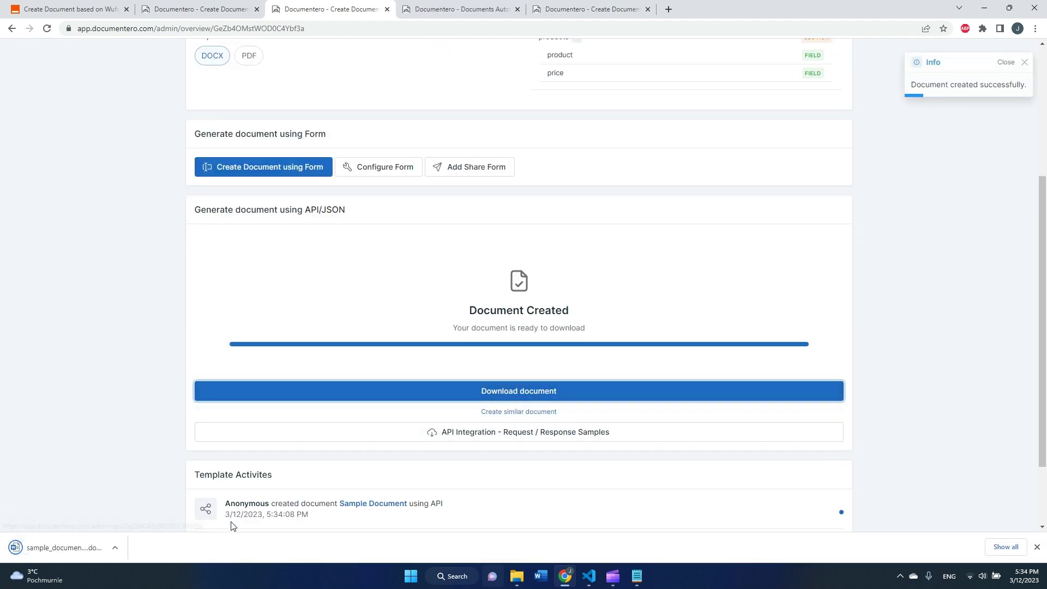
{"action": "left_click", "coordinate": [123, 550]}
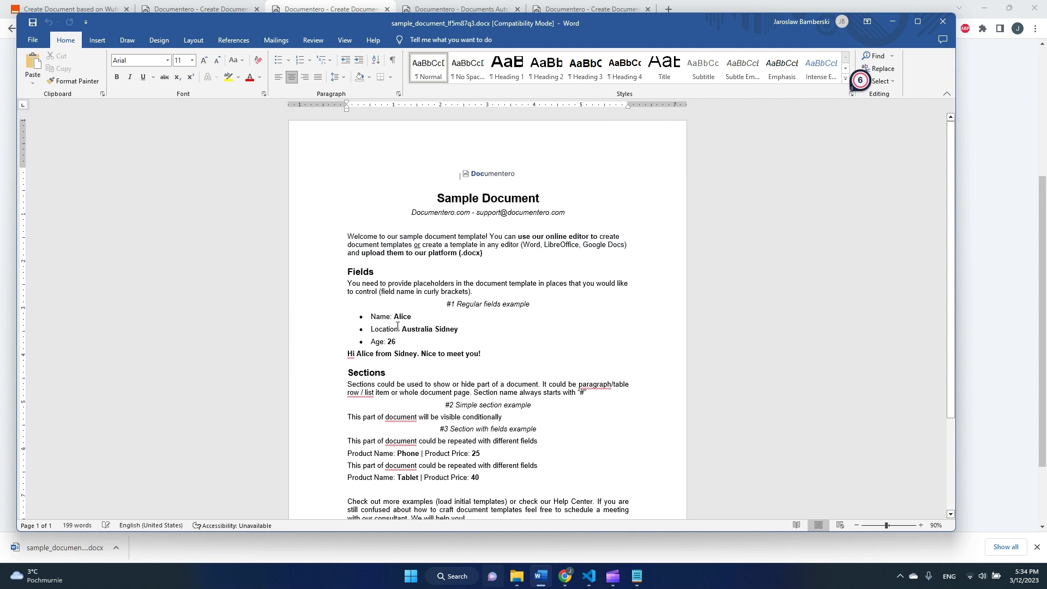
- Review the name Alice and the Phone and Tablet product lines in Word
{"action": "double_click", "coordinate": [398, 317]}
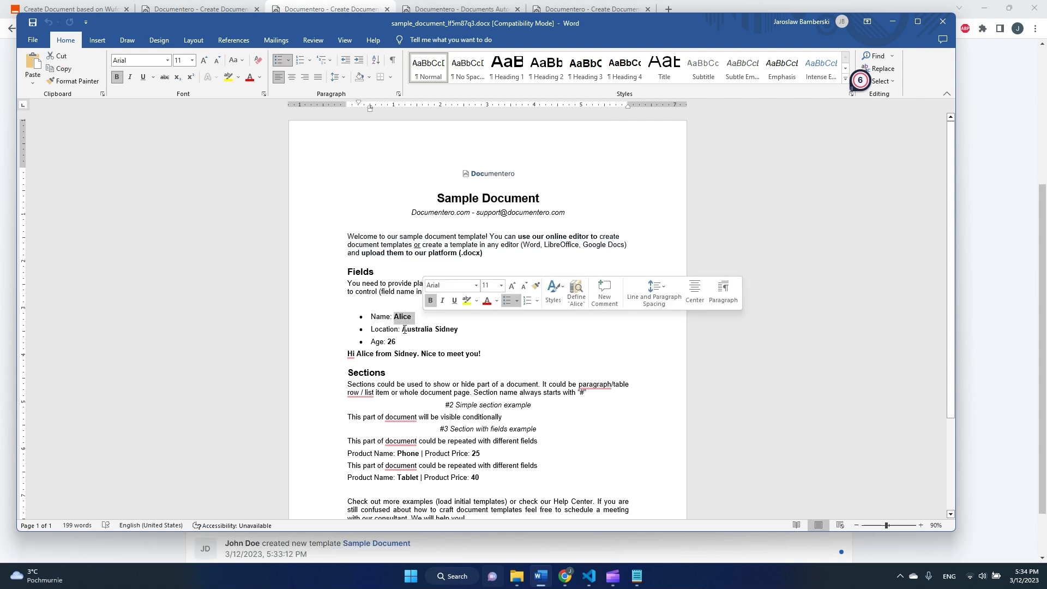
{"action": "left_click", "coordinate": [403, 329]}
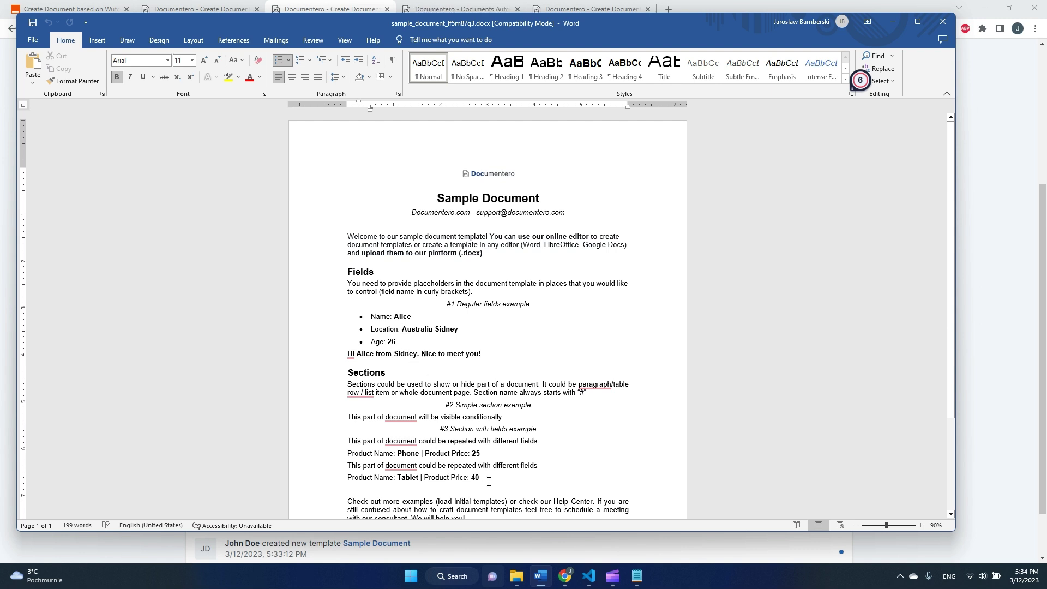
{"action": "left_click_drag", "start_coordinate": [491, 477], "coordinate": [315, 442]}
{"action": "left_click", "coordinate": [778, 323]}
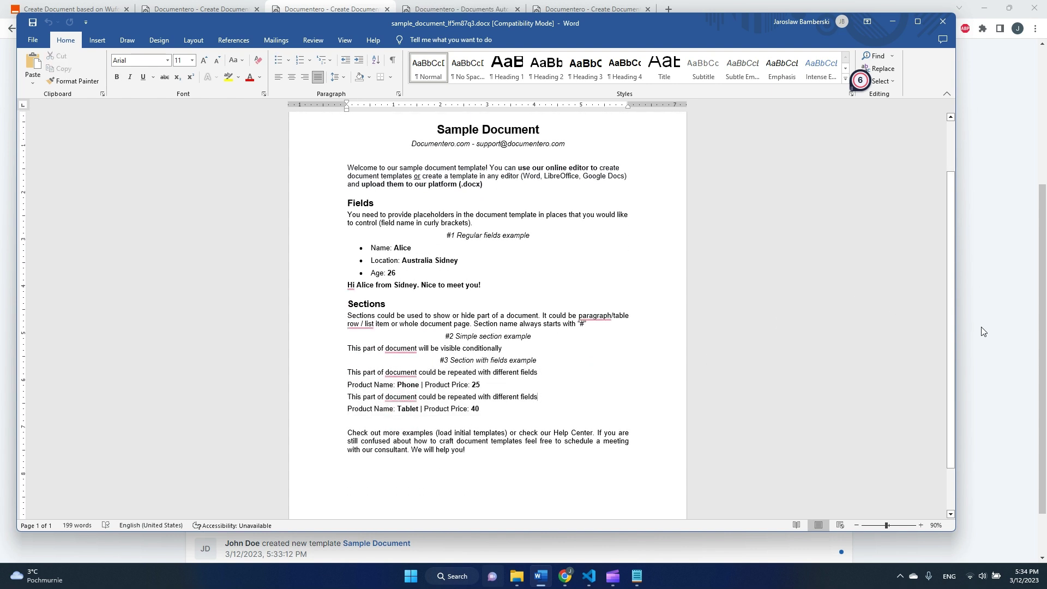
- Back in Documentero, set the output format to PDF and start a similar document
{"action": "left_click", "coordinate": [961, 332]}
{"action": "scroll", "coordinate": [561, 370], "scroll_direction": "up", "scroll_amount": 3}
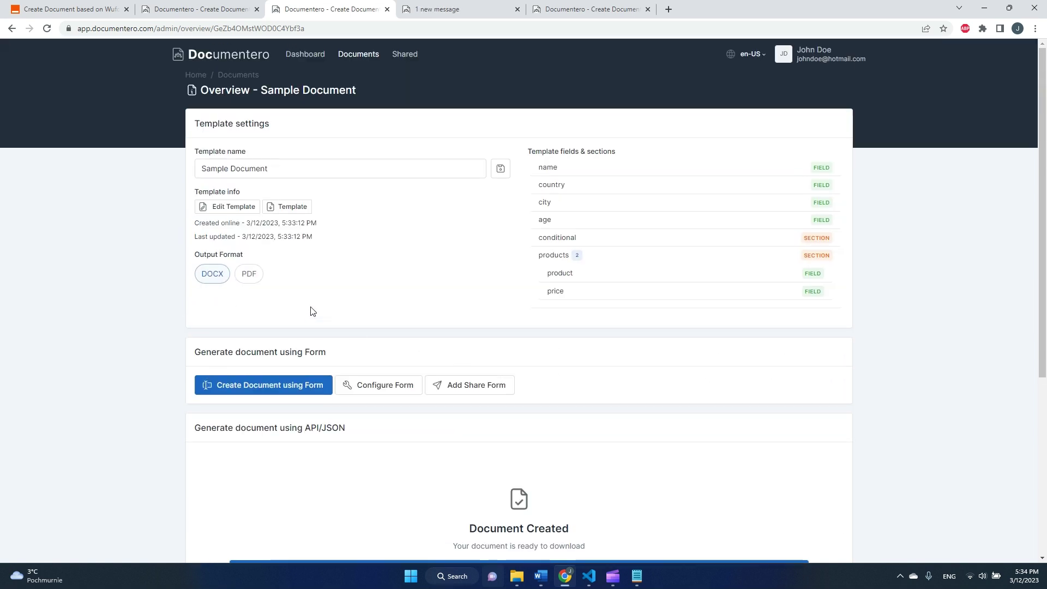
{"action": "left_click", "coordinate": [247, 277]}
{"action": "scroll", "coordinate": [413, 306], "scroll_direction": "down", "scroll_amount": 3}
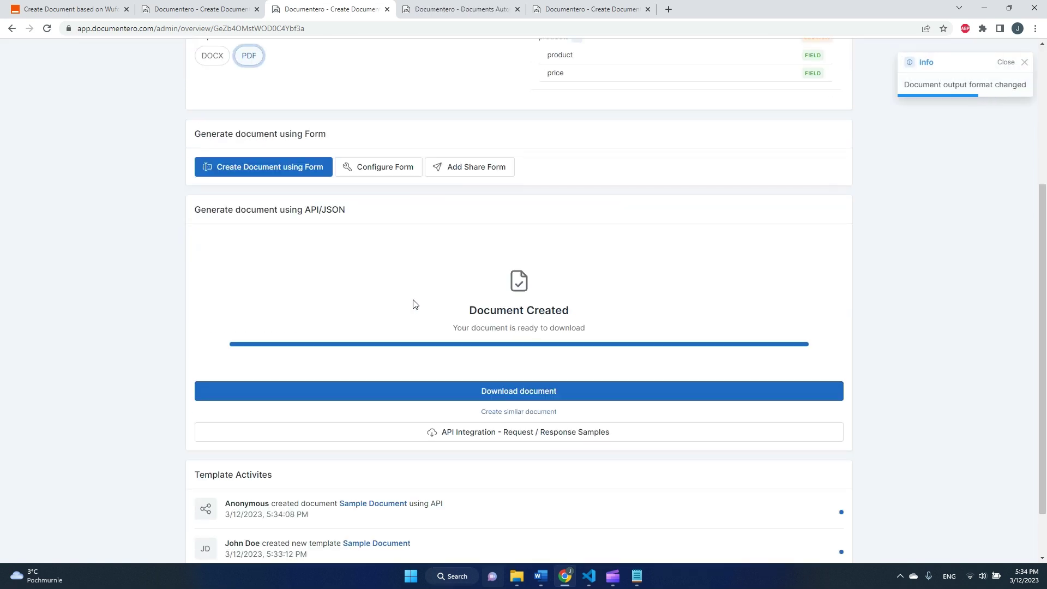
{"action": "left_click", "coordinate": [482, 411]}
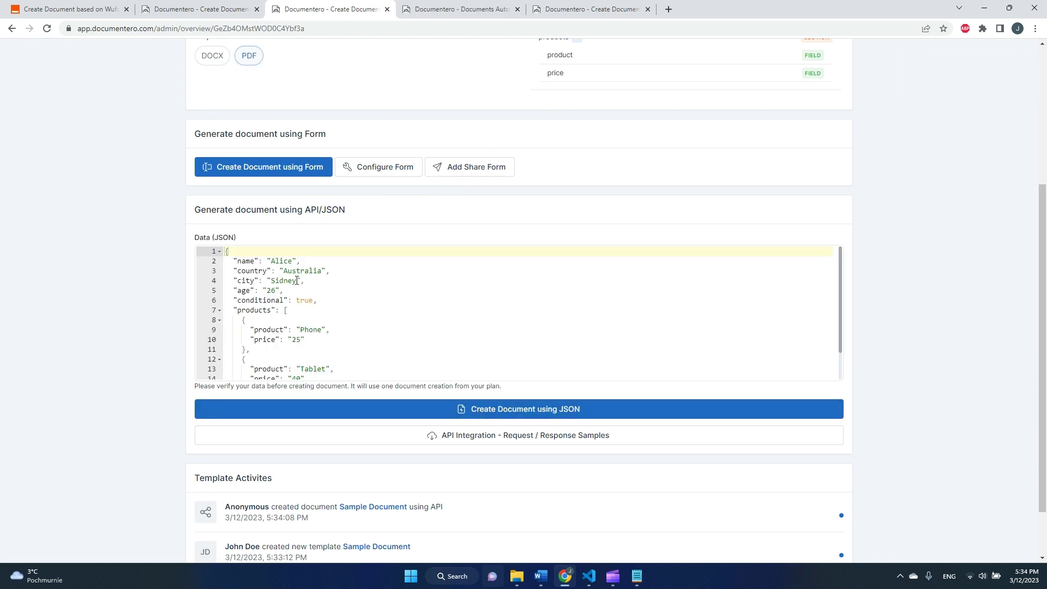
- Replace Alice, Australia and Sidney with John, Denmark and Odense, then generate the PDF
{"action": "double_click", "coordinate": [283, 261]}
{"action": "type", "text": "John"}
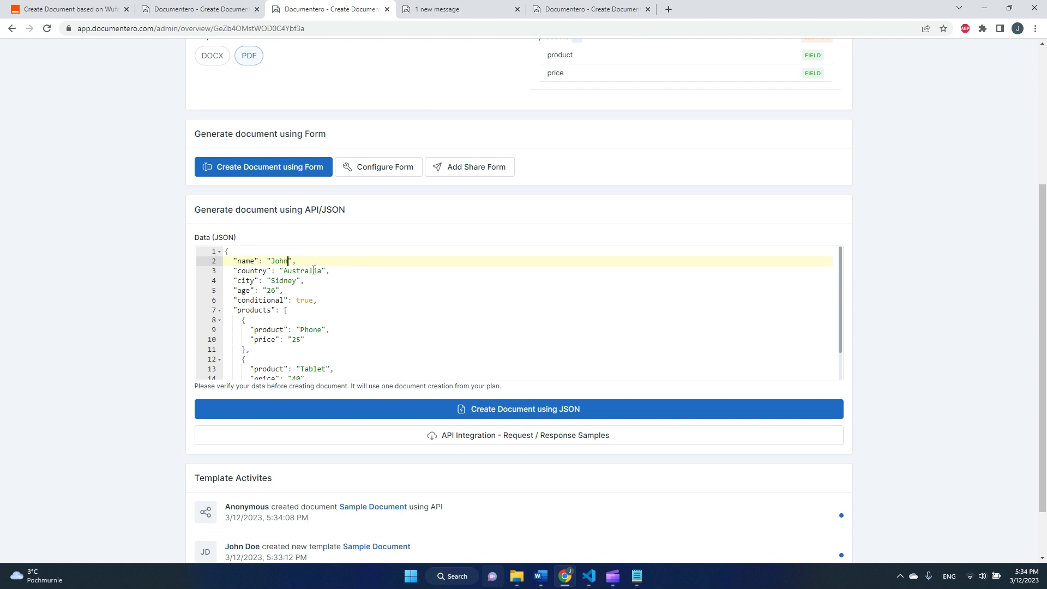
{"action": "double_click", "coordinate": [314, 271]}
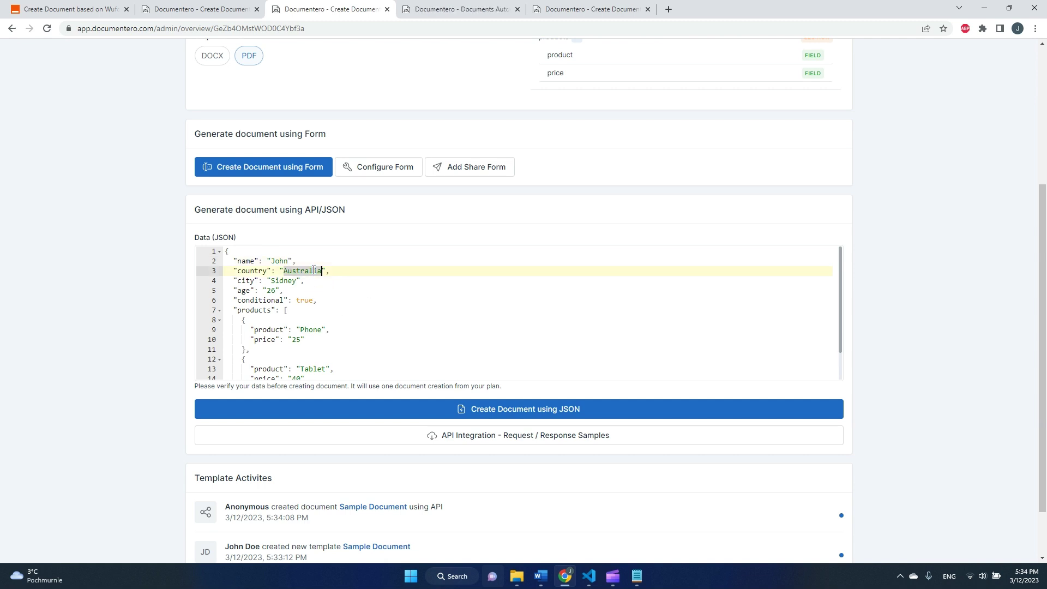
{"action": "type", "text": "Denmar"}
{"action": "type", "text": "k"}
{"action": "double_click", "coordinate": [286, 279]}
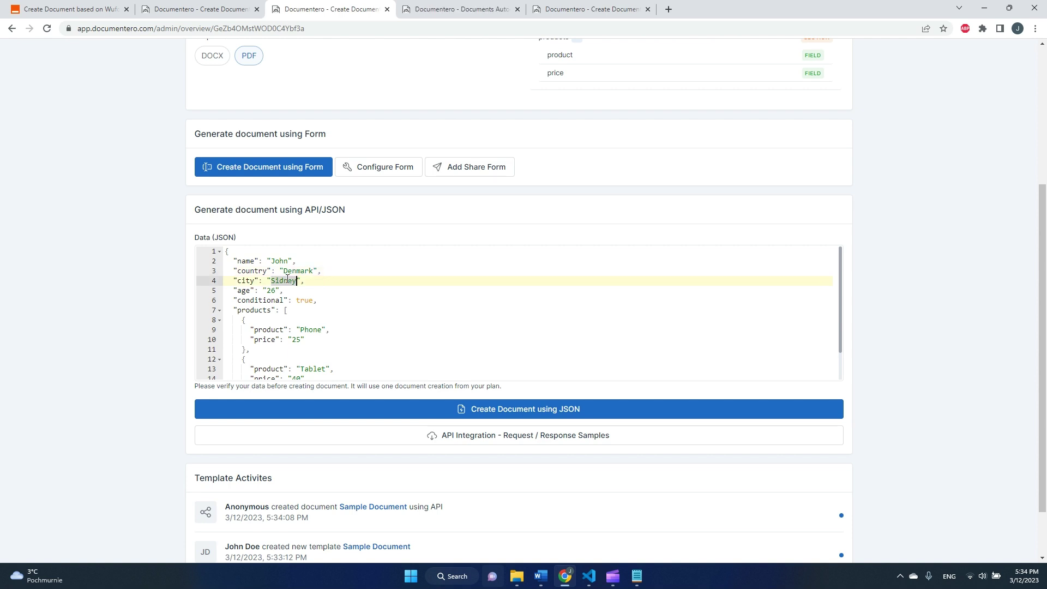
{"action": "type", "text": "Odens"}
{"action": "left_click", "coordinate": [482, 409]}
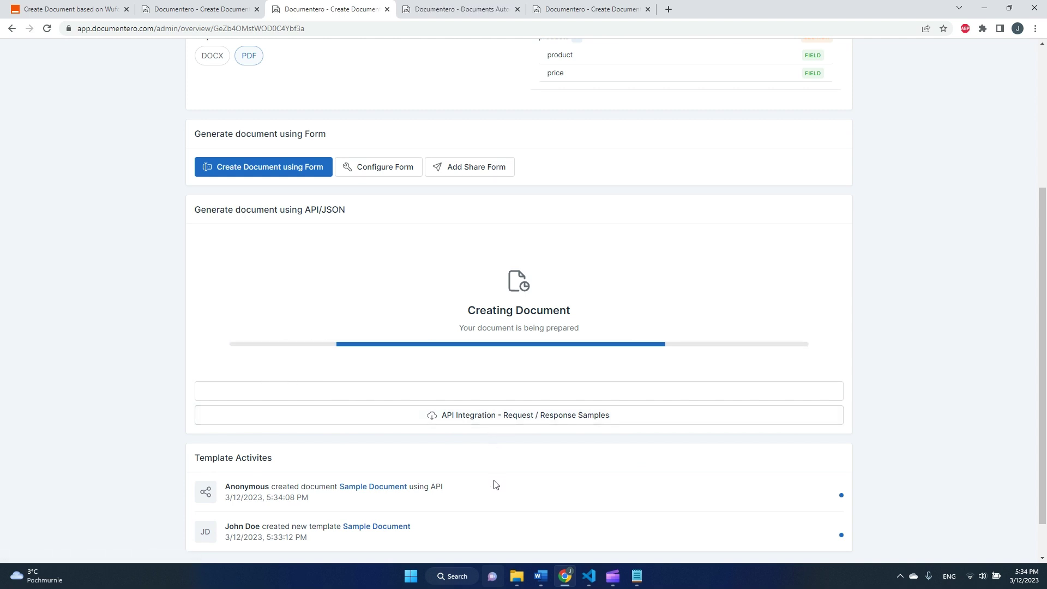
- Download the generated PDF and open it from the download bar
{"action": "left_click", "coordinate": [553, 392]}
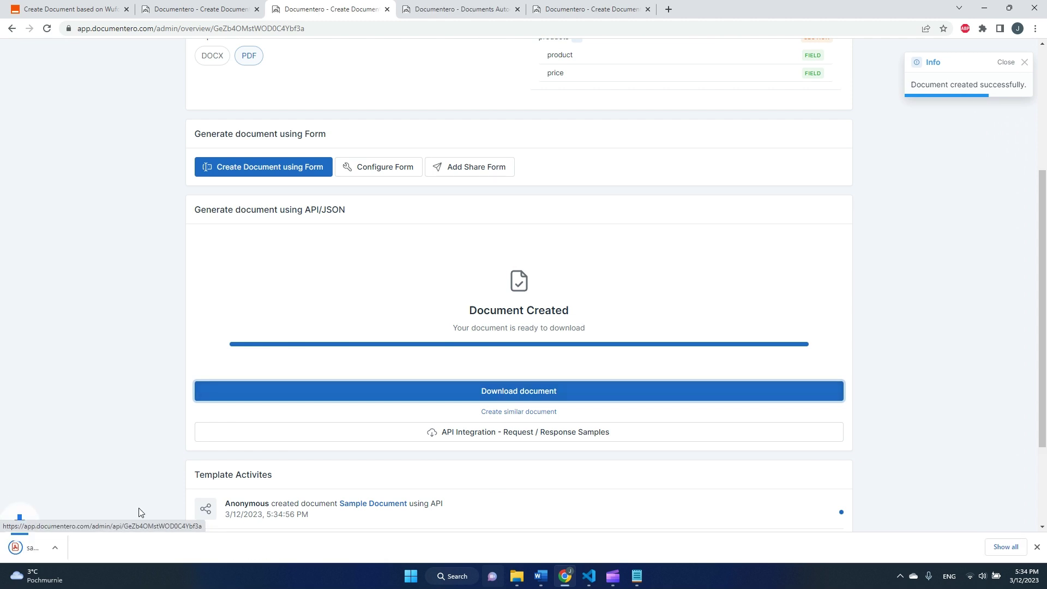
{"action": "left_click", "coordinate": [42, 554]}
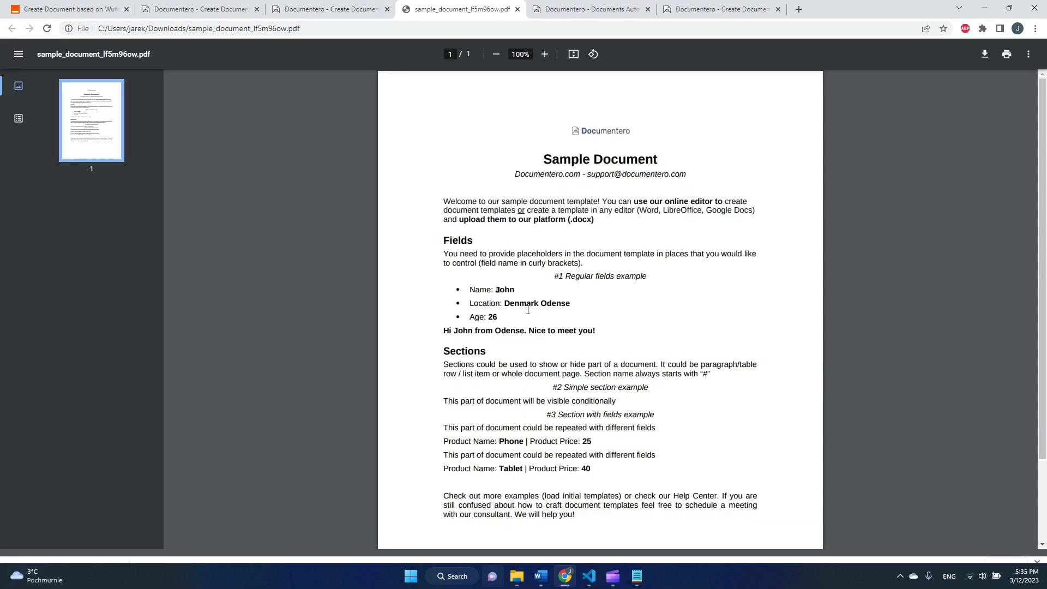
- Check the PDF's John, Denmark Odense details, then open the template's API request samples
{"action": "left_click_drag", "start_coordinate": [496, 300], "coordinate": [556, 377]}
{"action": "left_click", "coordinate": [544, 385]}
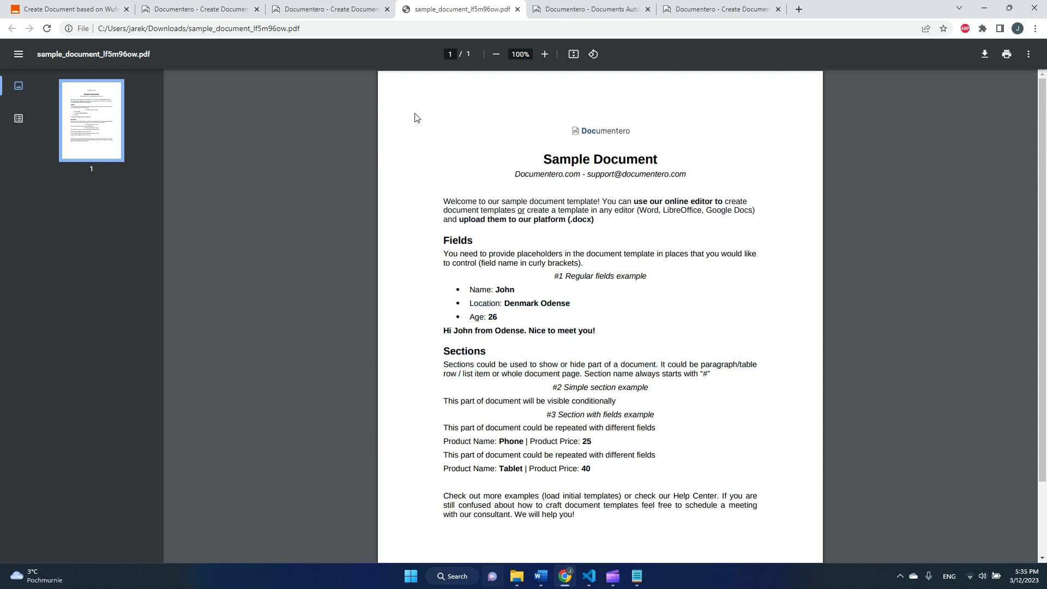
{"action": "left_click", "coordinate": [315, 12]}
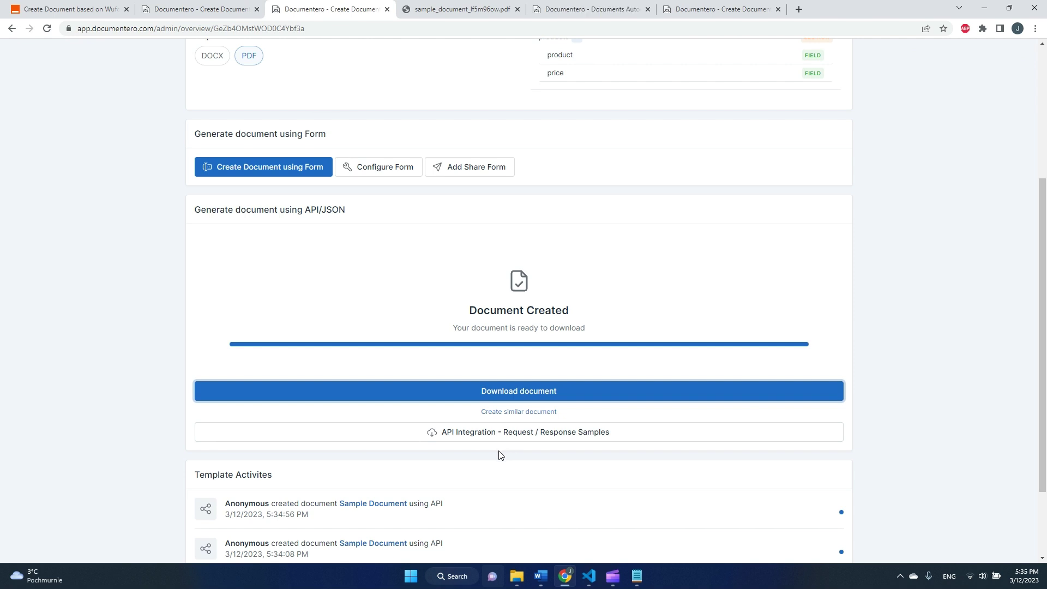
{"action": "left_click", "coordinate": [467, 435]}
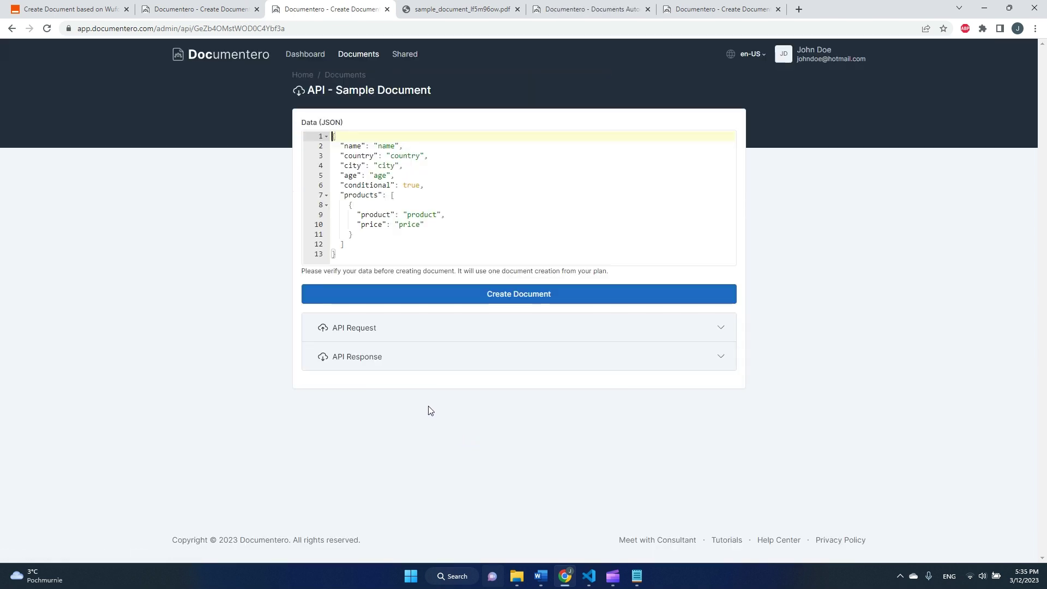
- Expand the API Request section and highlight the Cloud Service URL, then deselect it
{"action": "left_click", "coordinate": [356, 327]}
{"action": "scroll", "coordinate": [352, 377], "scroll_direction": "down", "scroll_amount": 3}
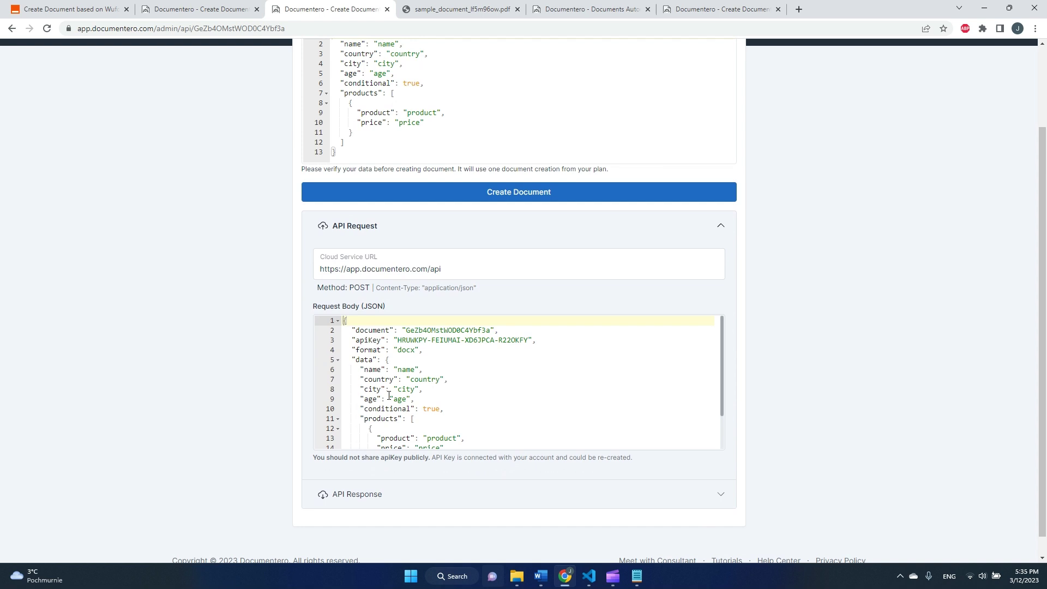
{"action": "scroll", "coordinate": [343, 407], "scroll_direction": "up", "scroll_amount": 1}
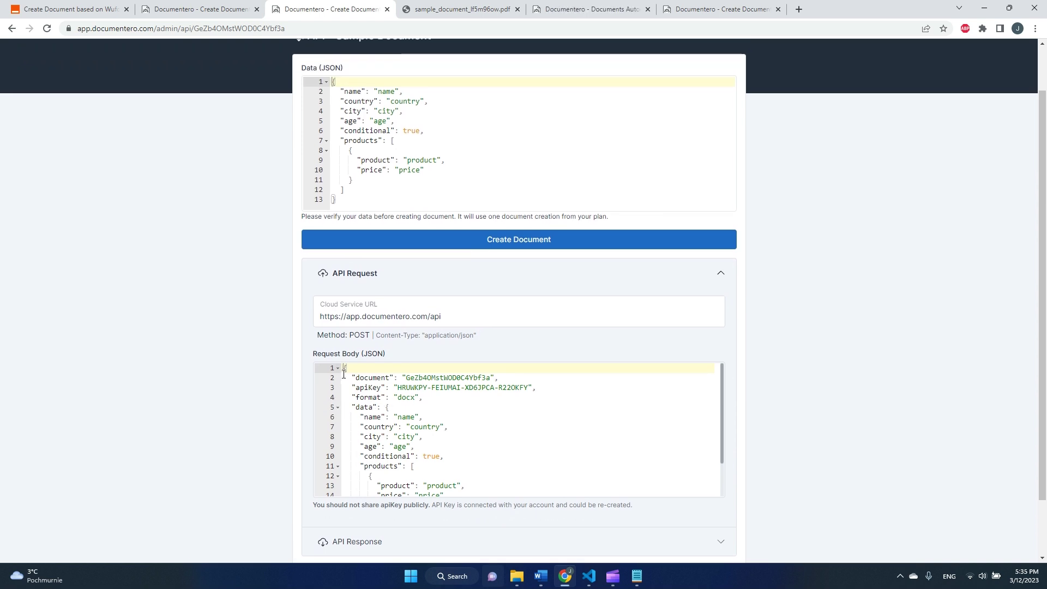
{"action": "left_click_drag", "start_coordinate": [320, 317], "coordinate": [463, 309]}
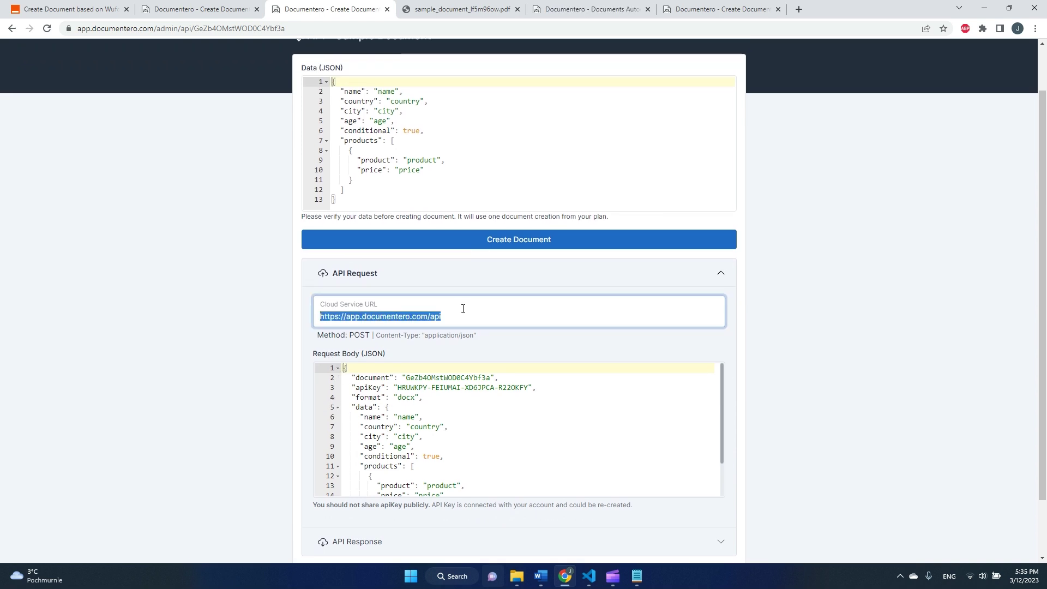
{"action": "left_click", "coordinate": [411, 334]}
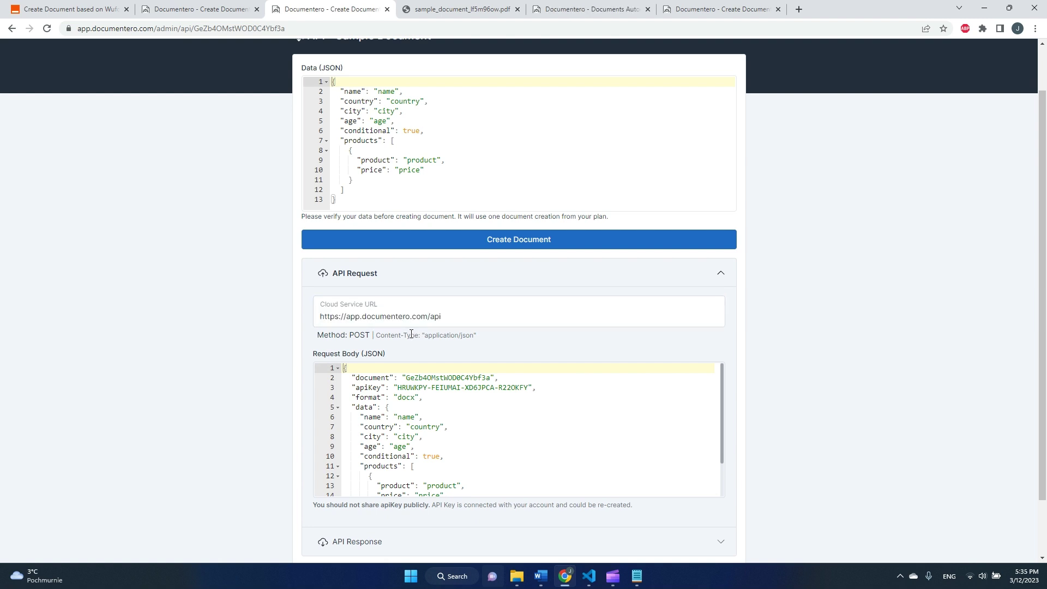